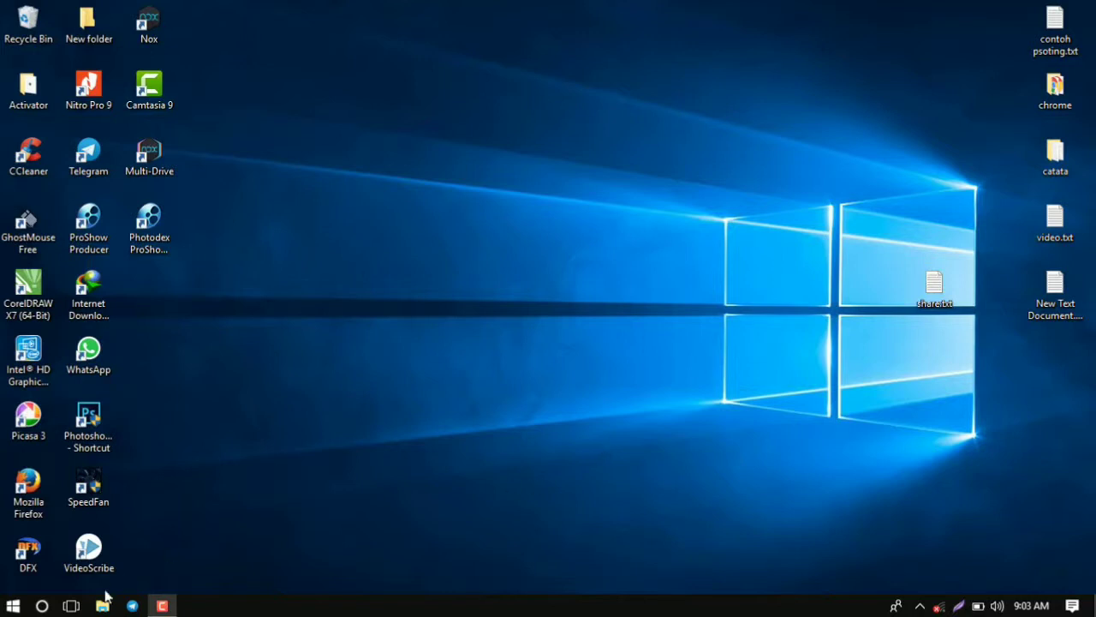
# Search Windows for "control" and open the Devices and Printers view
pyautogui.click(13, 605)
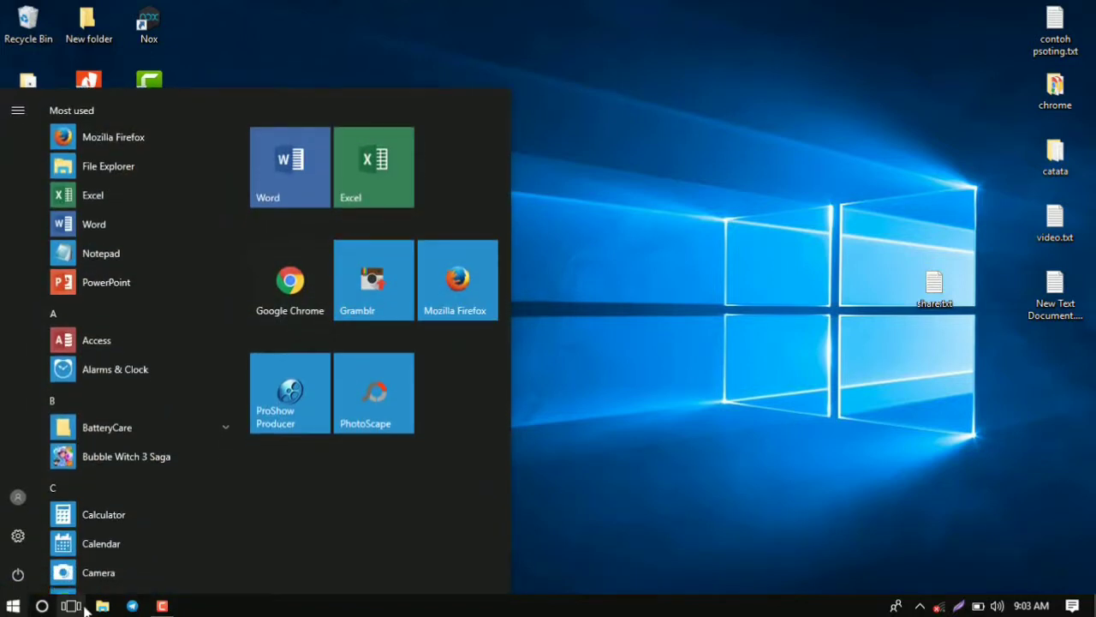
pyautogui.write('control')
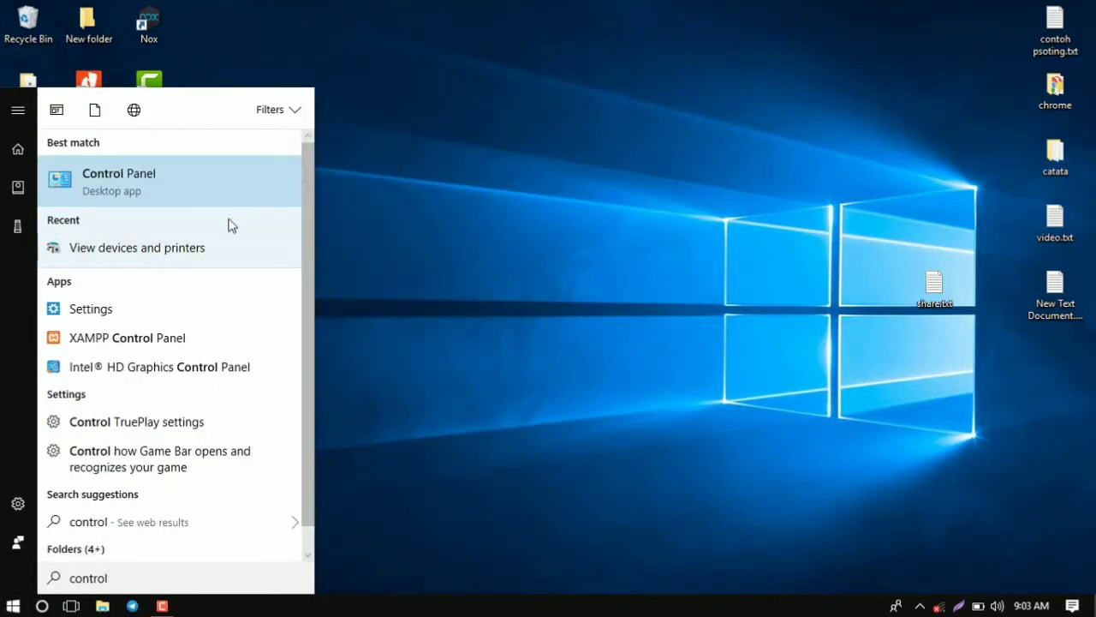
pyautogui.click(172, 250)
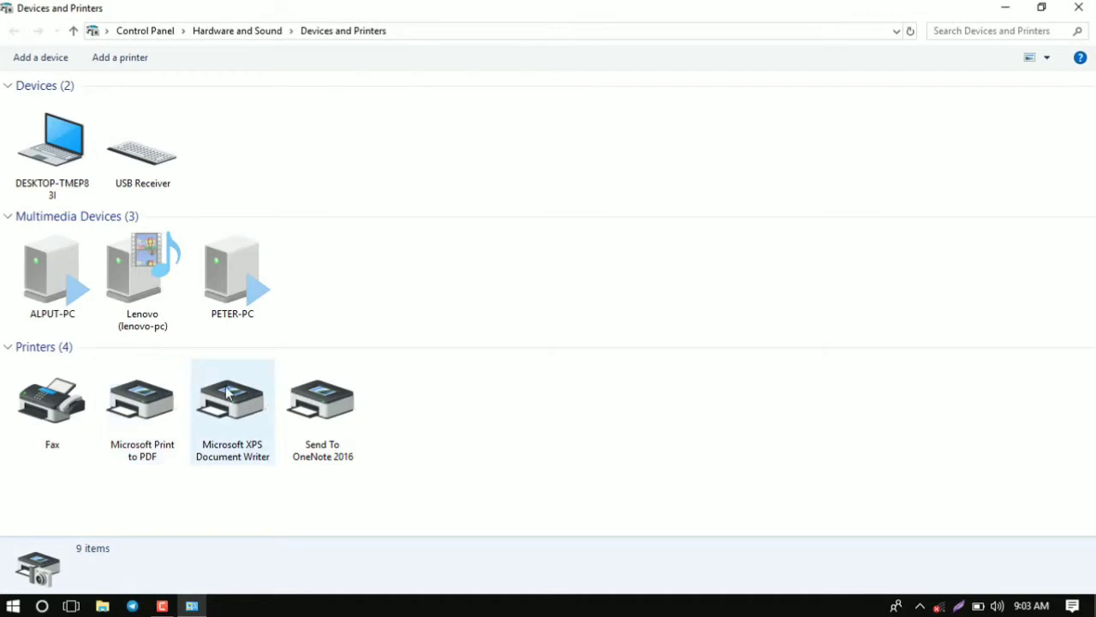
# Start adding an unlisted local printer with manual settings, using the existing port LPT1: (Printer Port)
pyautogui.click(130, 70)
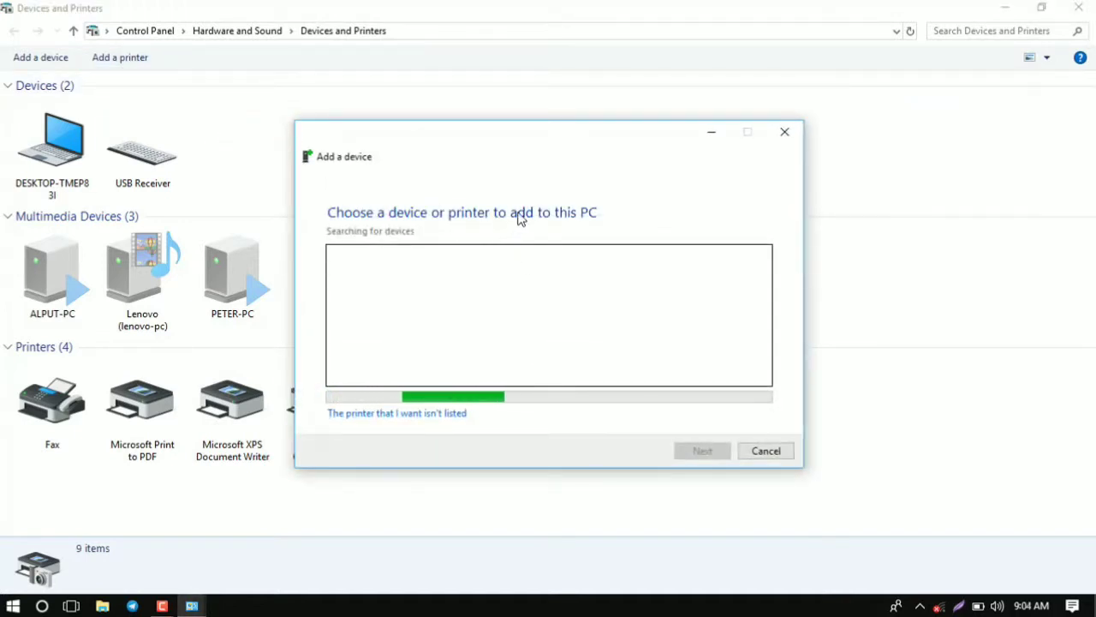
pyautogui.click(434, 414)
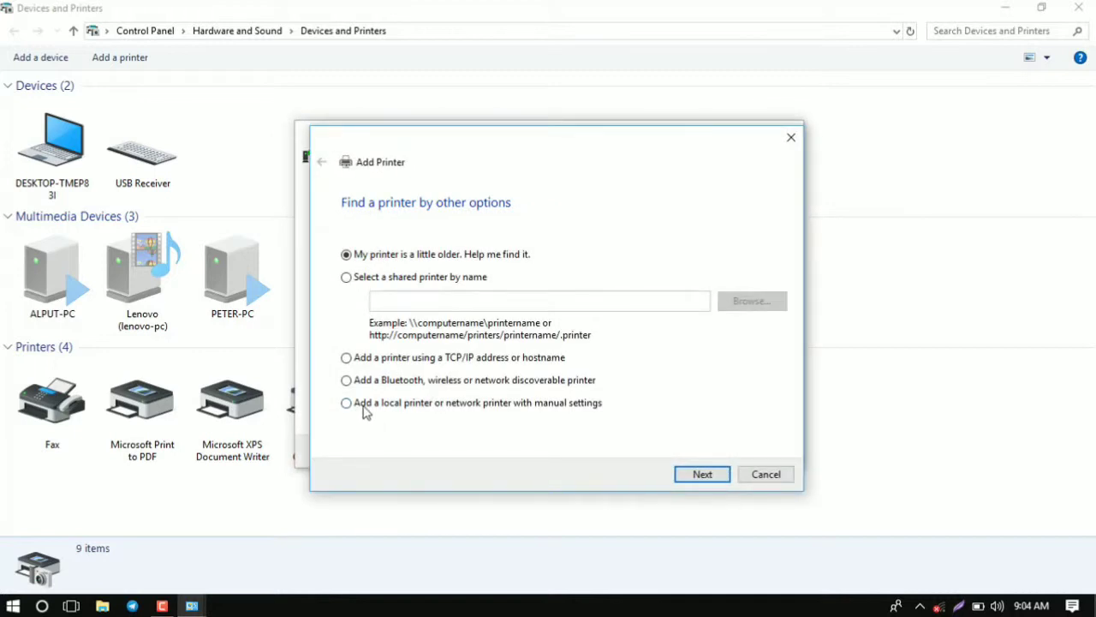
pyautogui.click(364, 408)
pyautogui.click(704, 479)
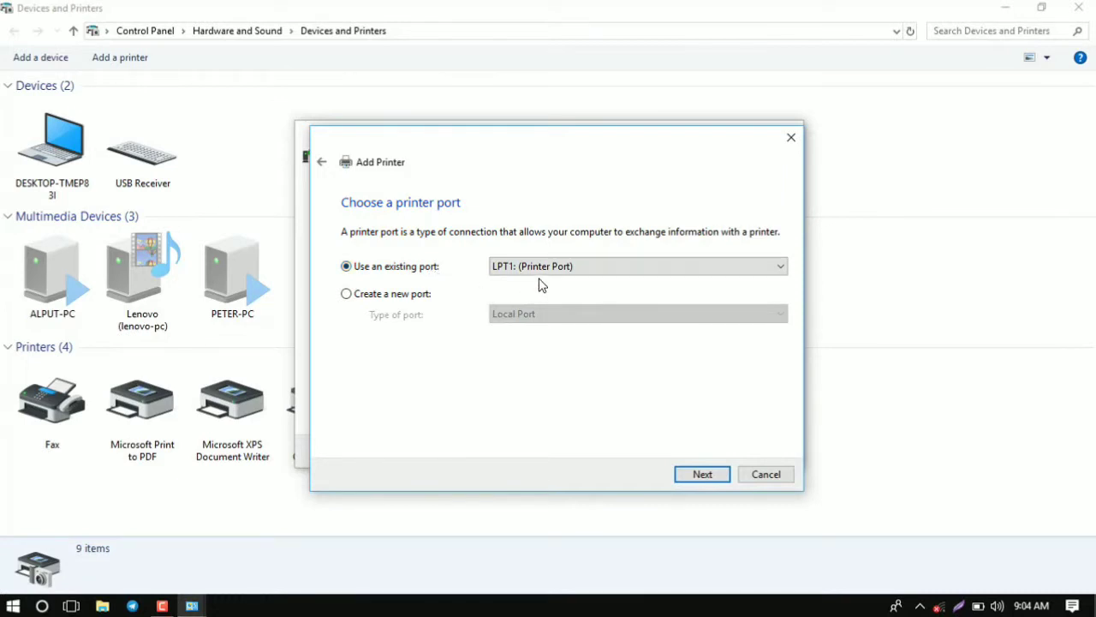
pyautogui.click(686, 480)
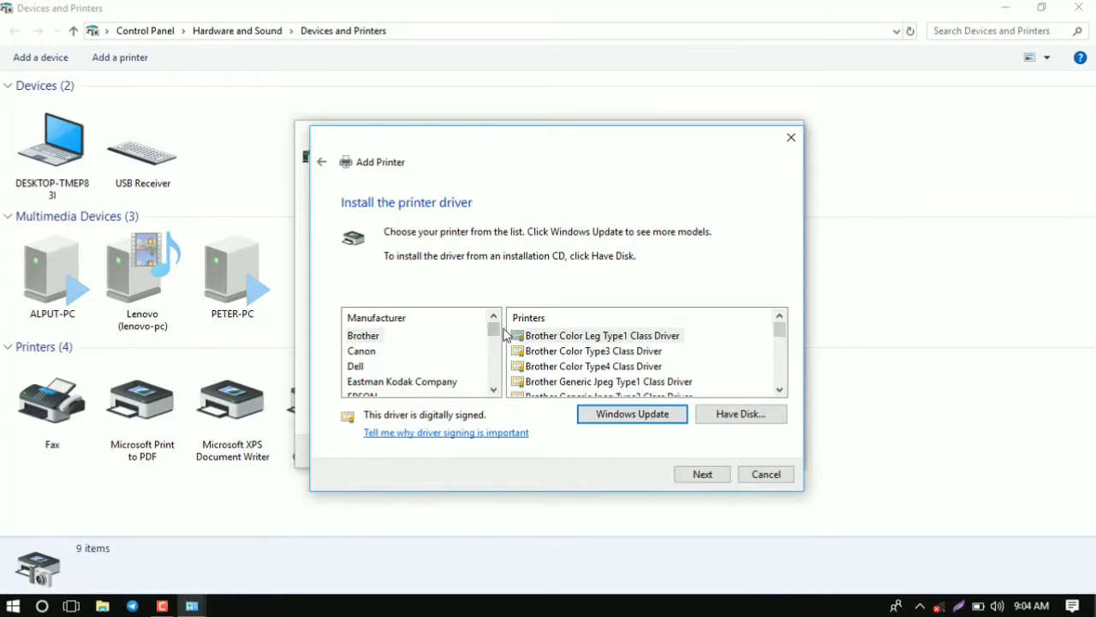
# Choose HP as the manufacturer and HP Deskjet 2520 series Class Driver as the printer driver
pyautogui.moveTo(500, 334); pyautogui.dragTo(501, 343)
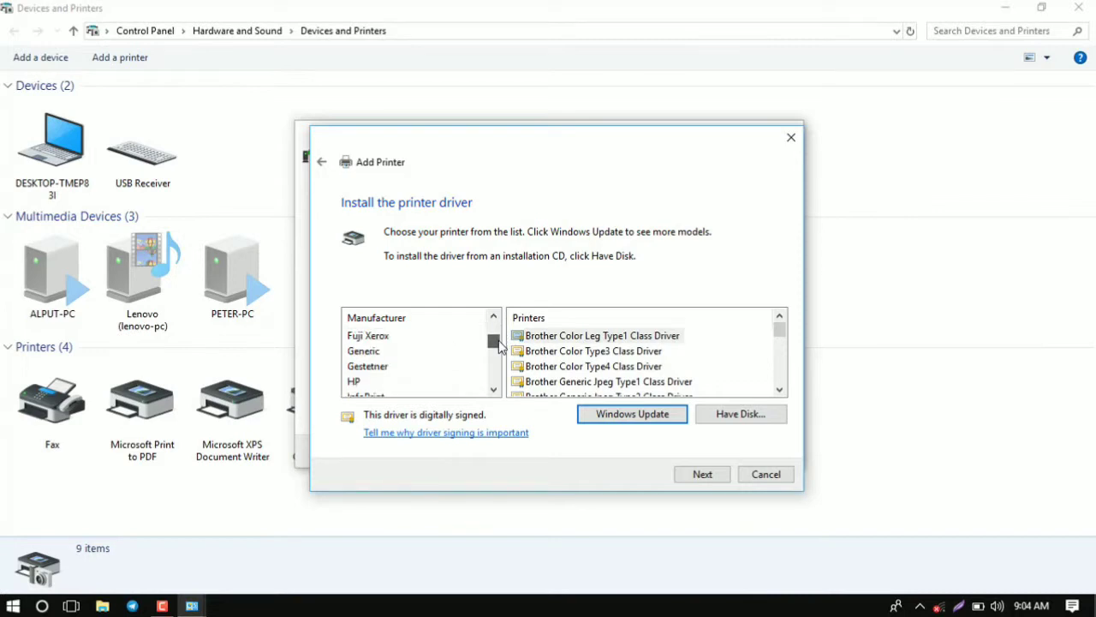
pyautogui.click(358, 386)
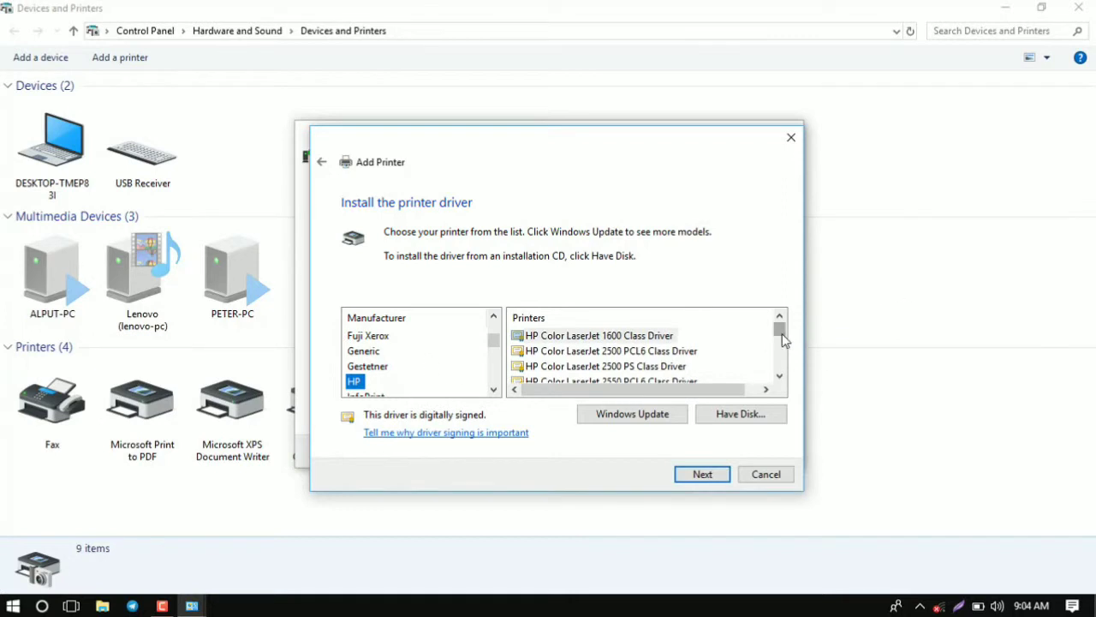
pyautogui.moveTo(781, 334); pyautogui.dragTo(783, 347)
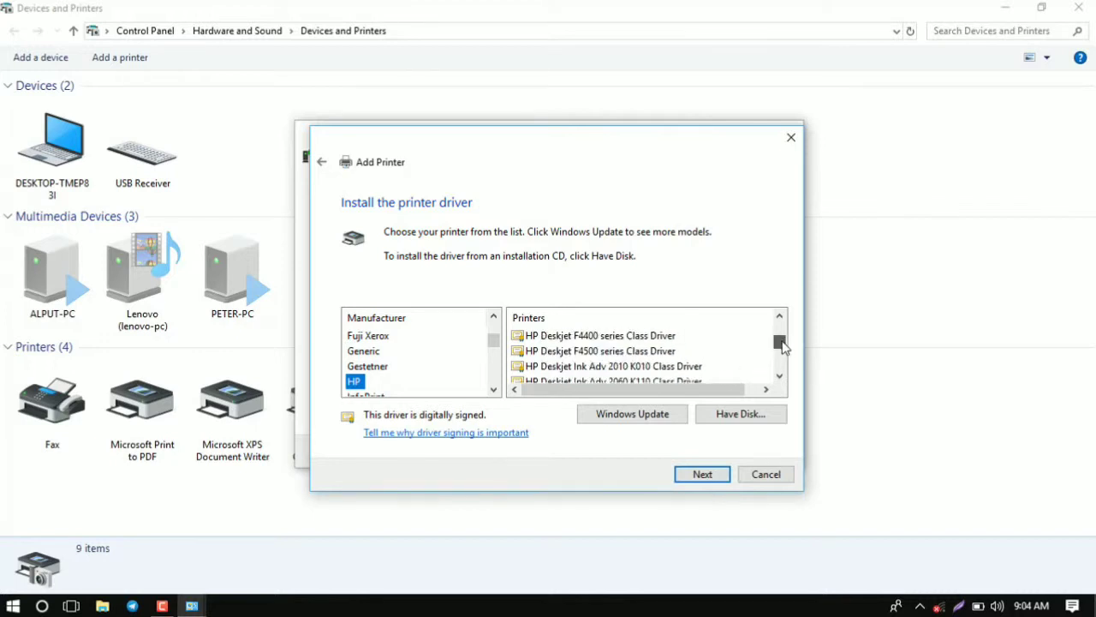
pyautogui.scroll(2, 583, 357)
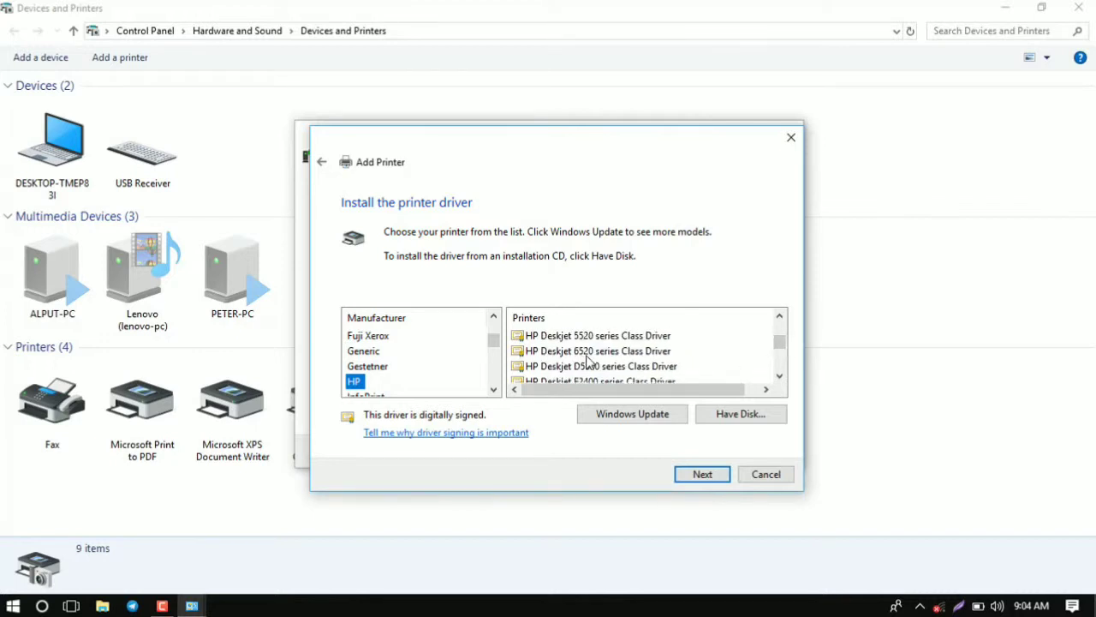
pyautogui.scroll(1, 587, 362)
pyautogui.scroll(1, 588, 362)
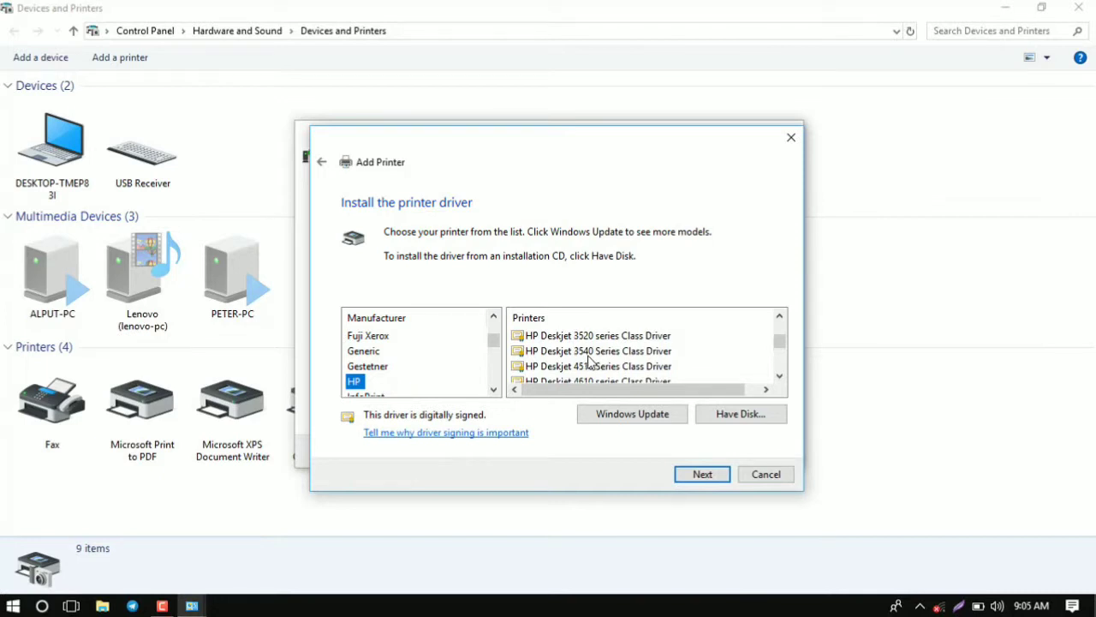
pyautogui.scroll(1, 588, 362)
pyautogui.scroll(2, 588, 363)
pyautogui.click(591, 337)
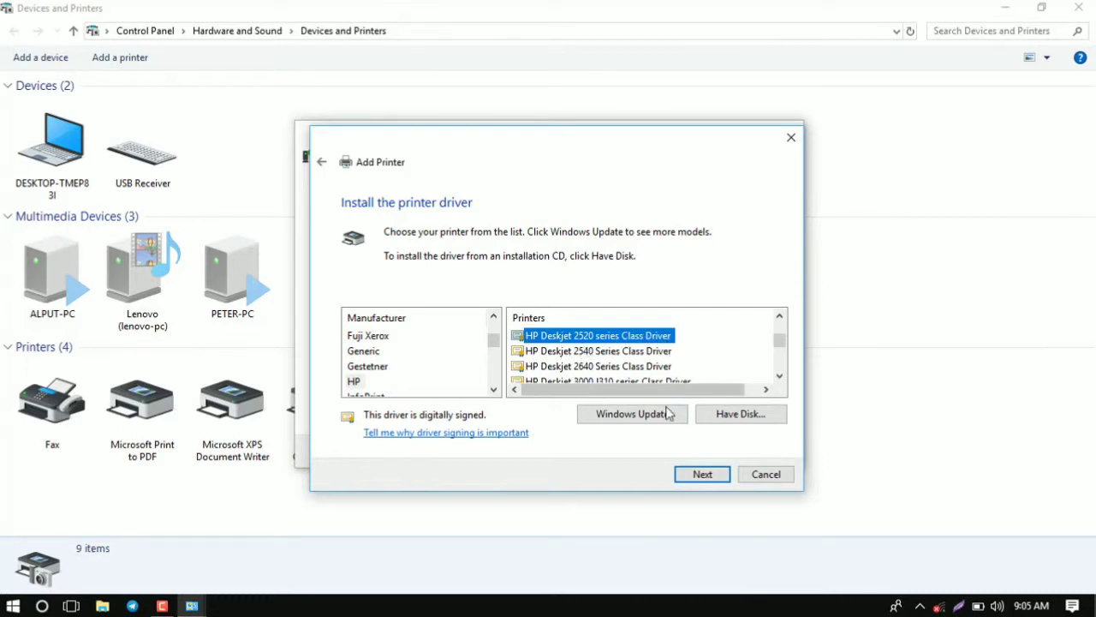
pyautogui.click(695, 473)
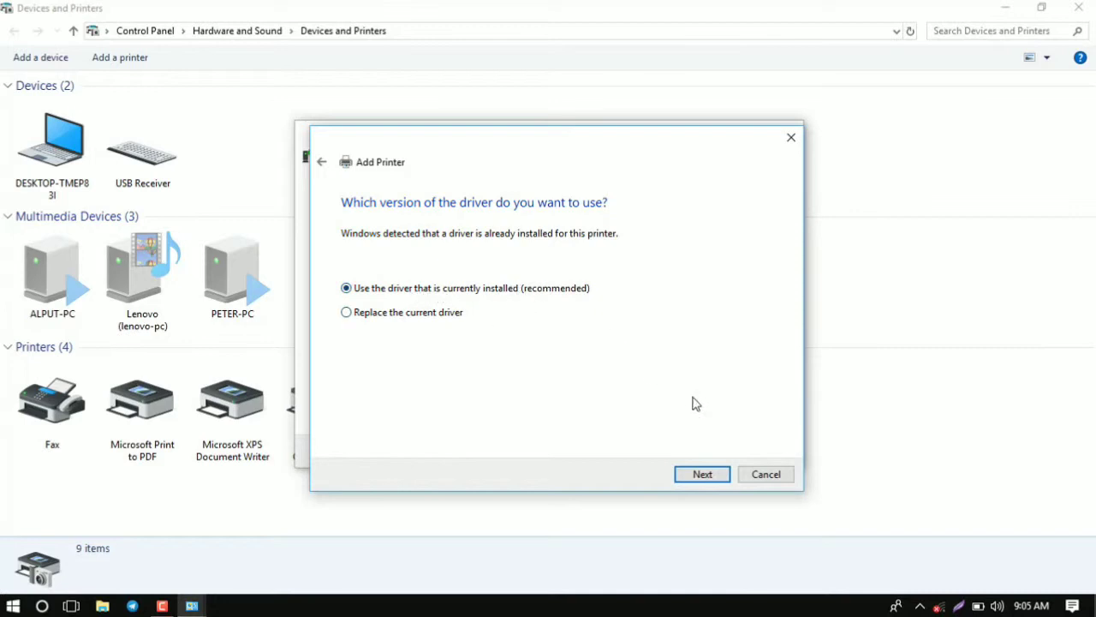
# Keep the currently installed driver, name the printer "my printer hp 2520" and finish adding it without a test page
pyautogui.click(718, 478)
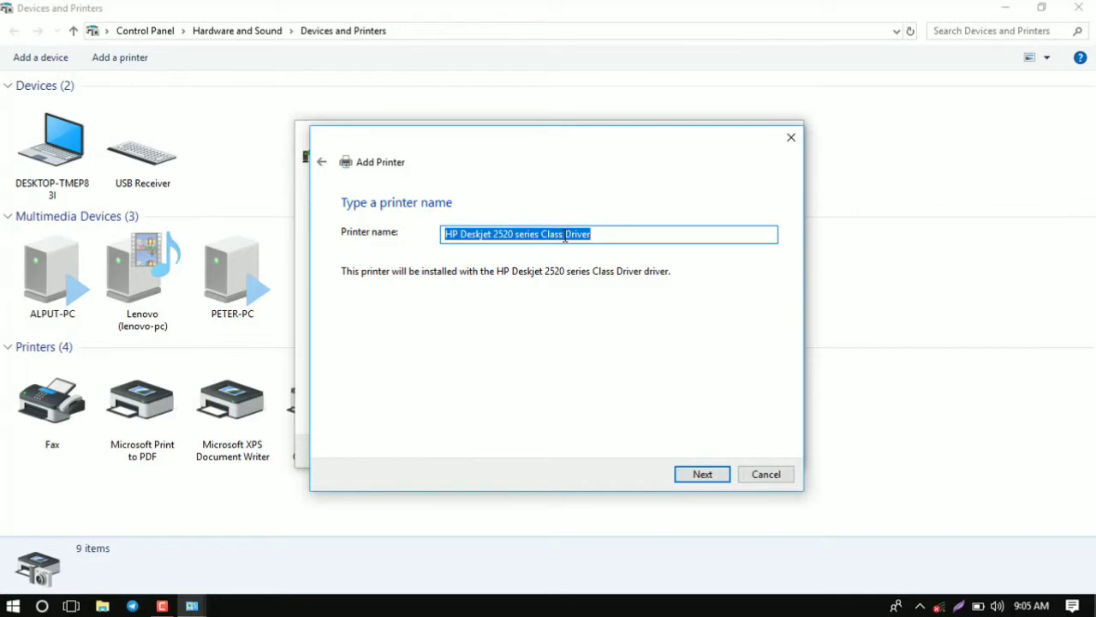
pyautogui.write('m')
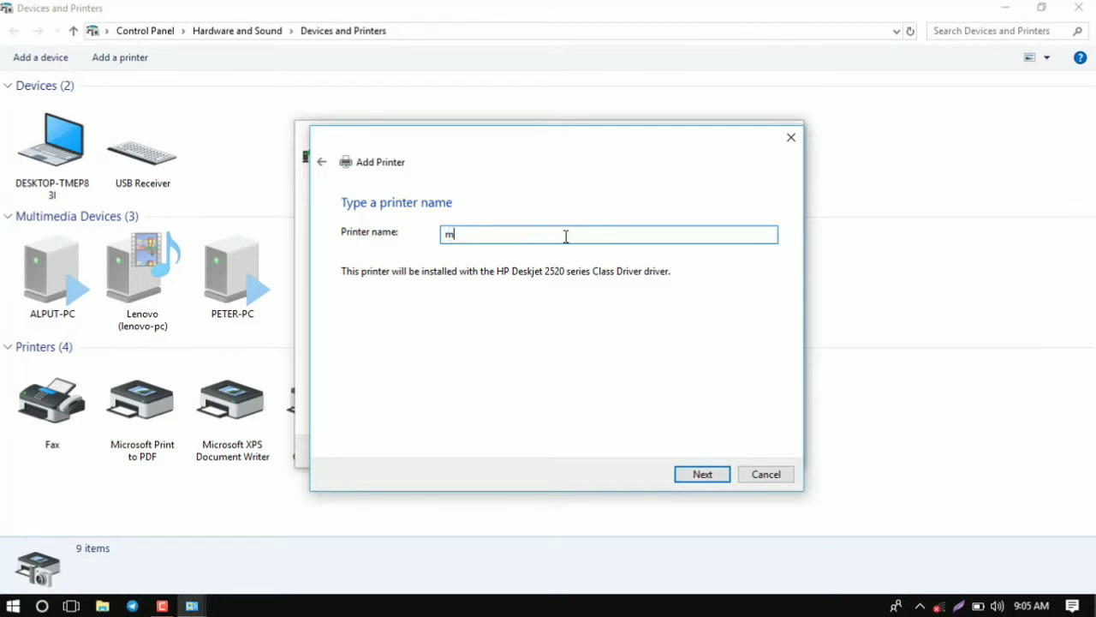
pyautogui.write('y printer hp 2520')
pyautogui.click(683, 478)
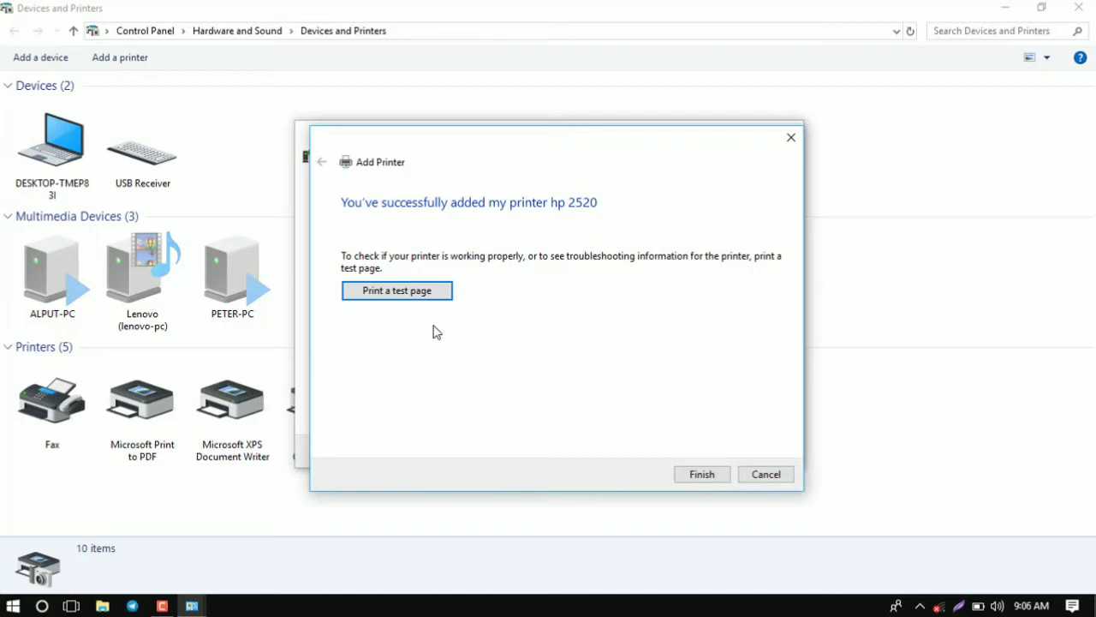
pyautogui.click(698, 476)
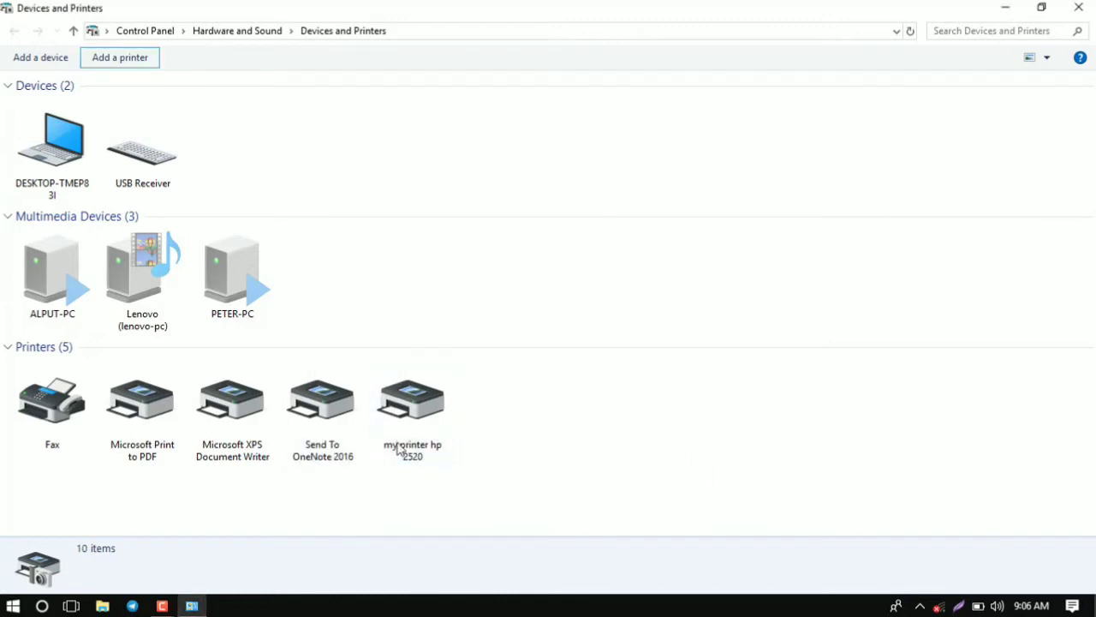
# Examine the general and hardware properties of the my printer hp 2520 device, closing the properties and Devices and Printers windows when done
pyautogui.click(442, 428)
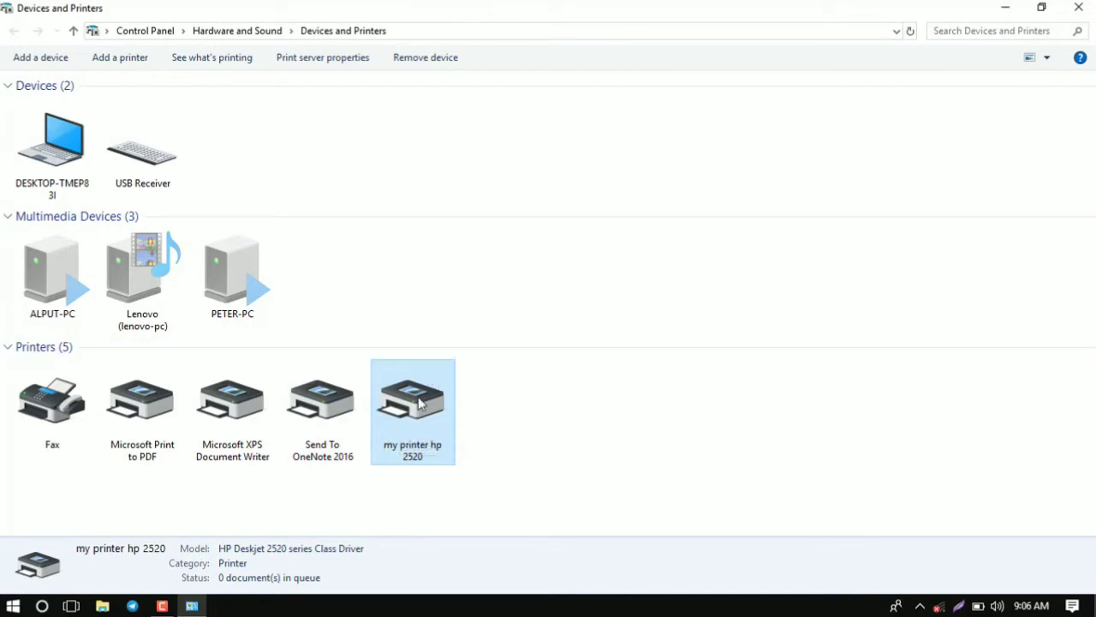
pyautogui.rightClick(420, 400)
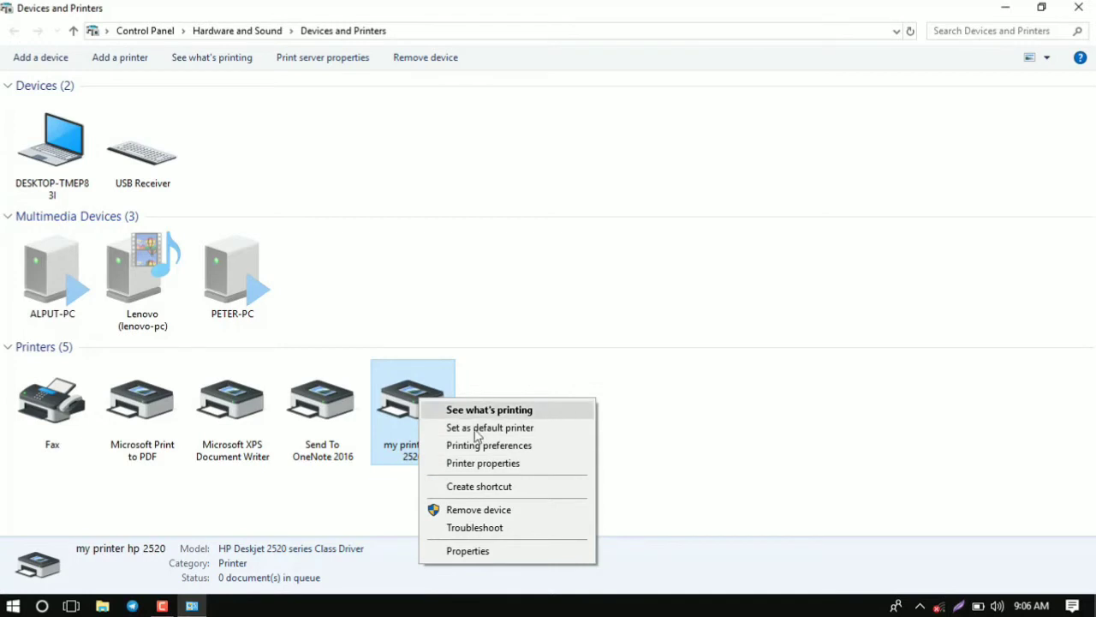
pyautogui.click(449, 554)
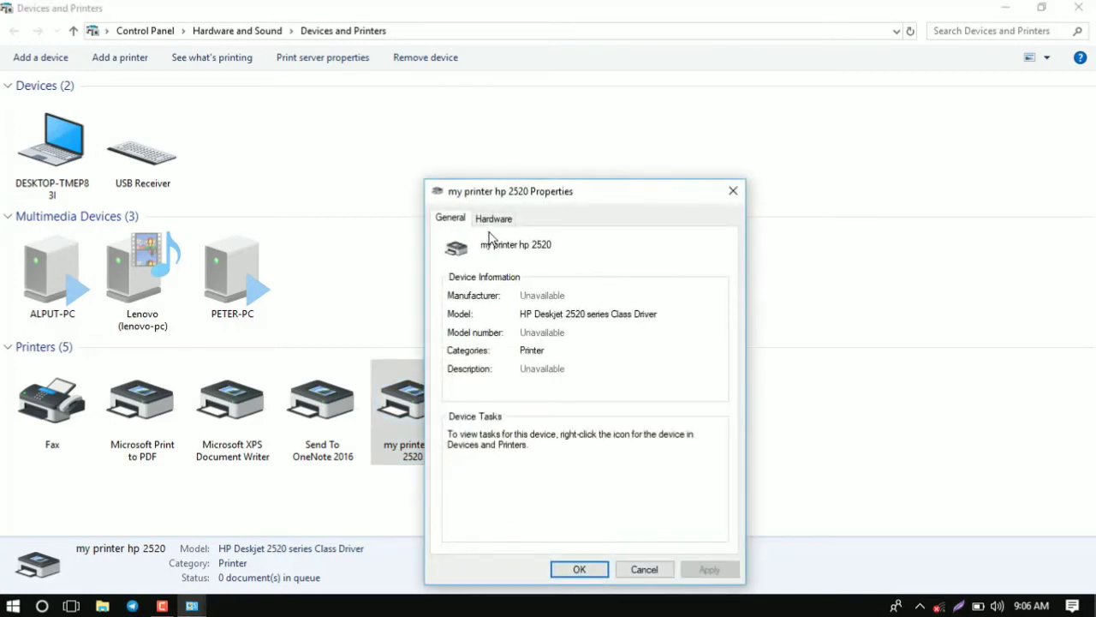
pyautogui.click(497, 221)
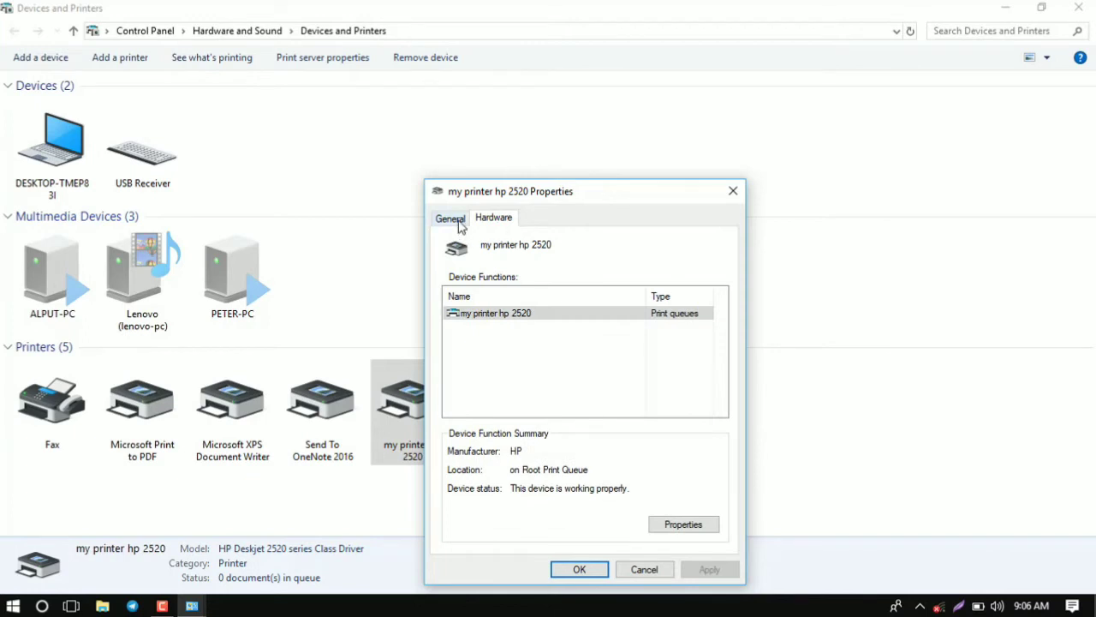
pyautogui.click(460, 225)
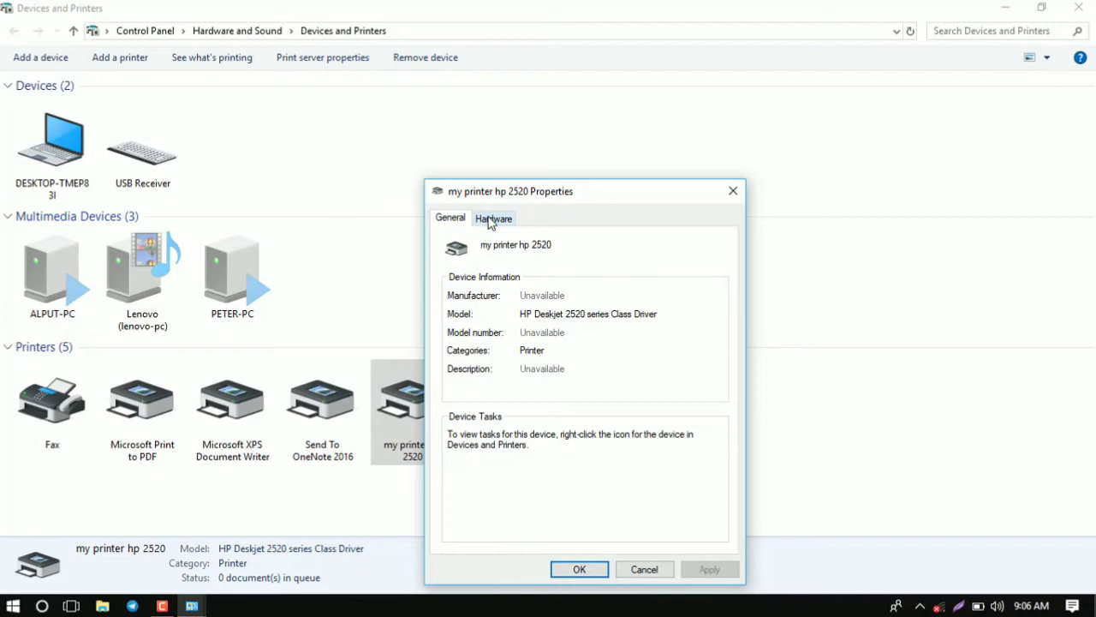
pyautogui.click(734, 191)
pyautogui.click(1078, 8)
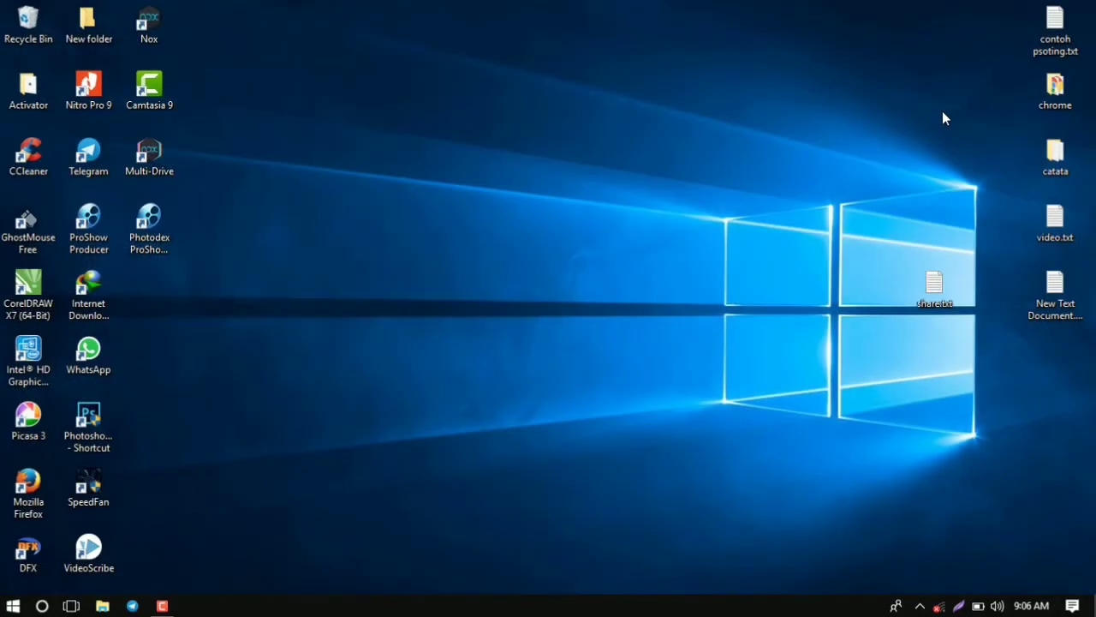